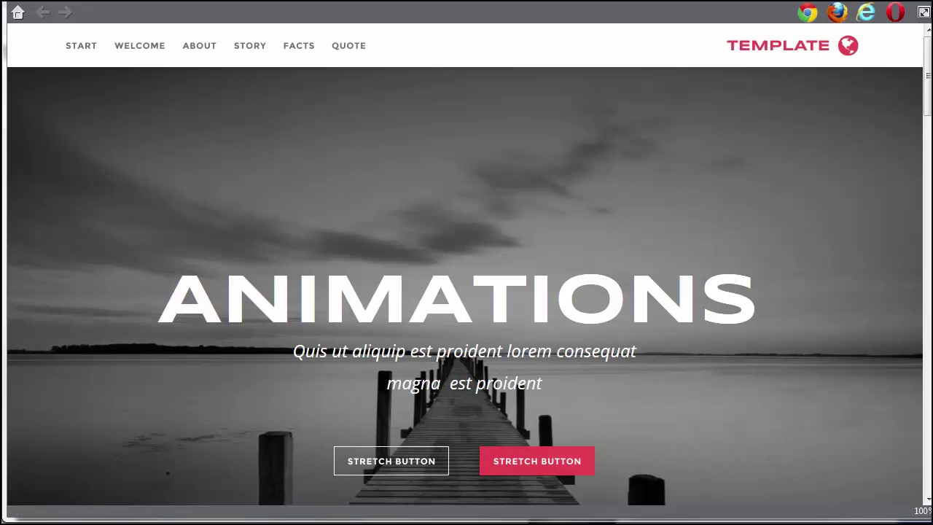
Scroll the site preview past the About portraits' pop-up layer down to the Facts section.
scroll(649, 456, "down", 2)
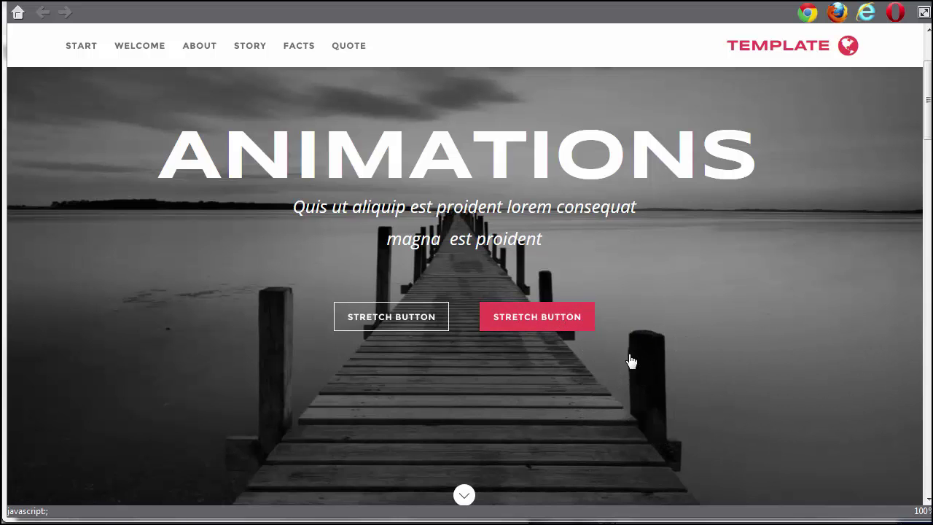
scroll(628, 357, "down", 5)
scroll(774, 404, "down", 3)
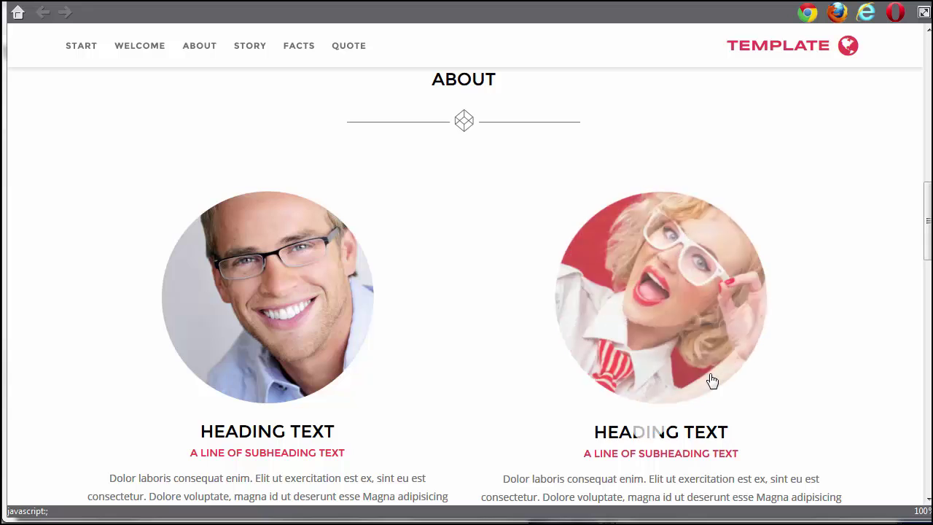
left_click(589, 384)
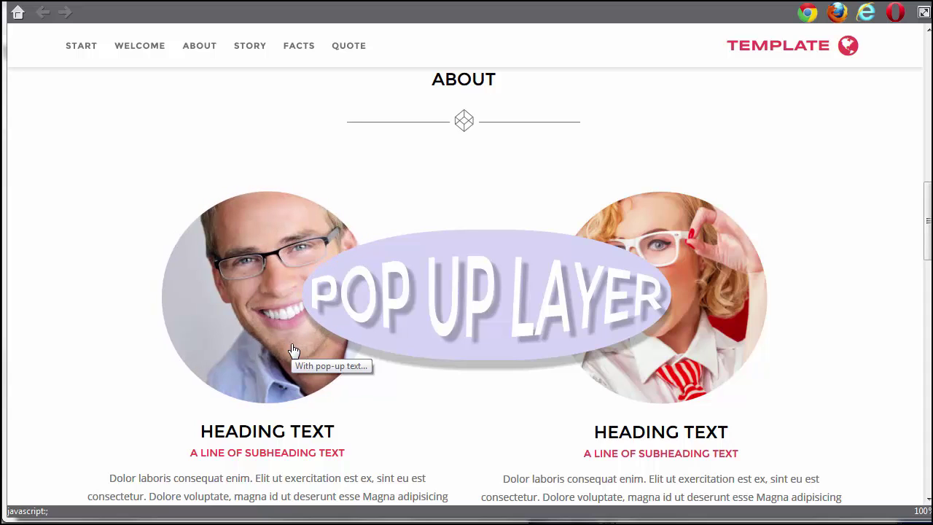
scroll(293, 350, "down", 10)
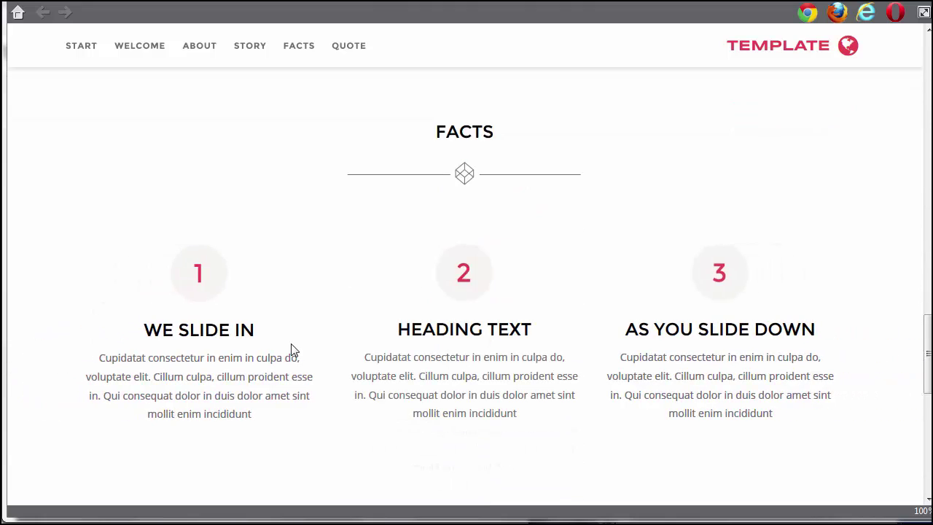
scroll(292, 350, "down", 6)
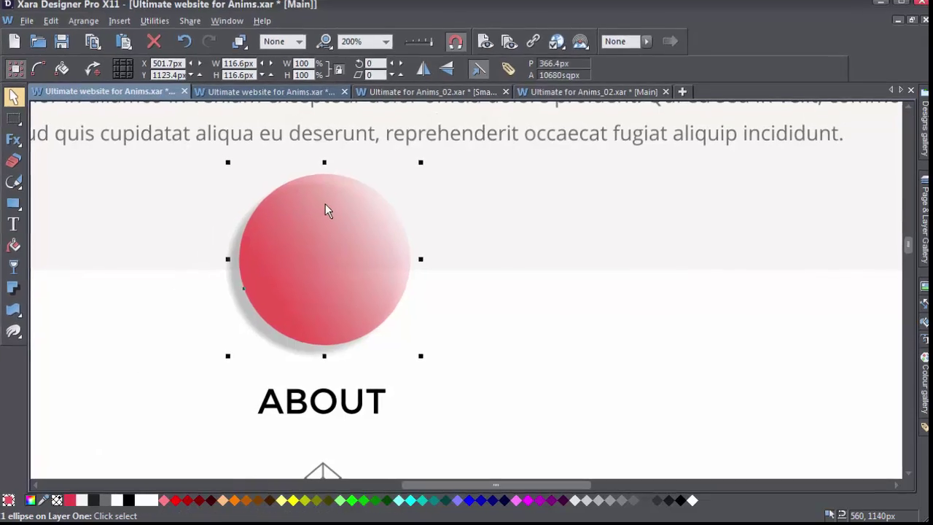
Open Web Animation settings for the red circle above ABOUT from its context menu.
right_click(313, 199)
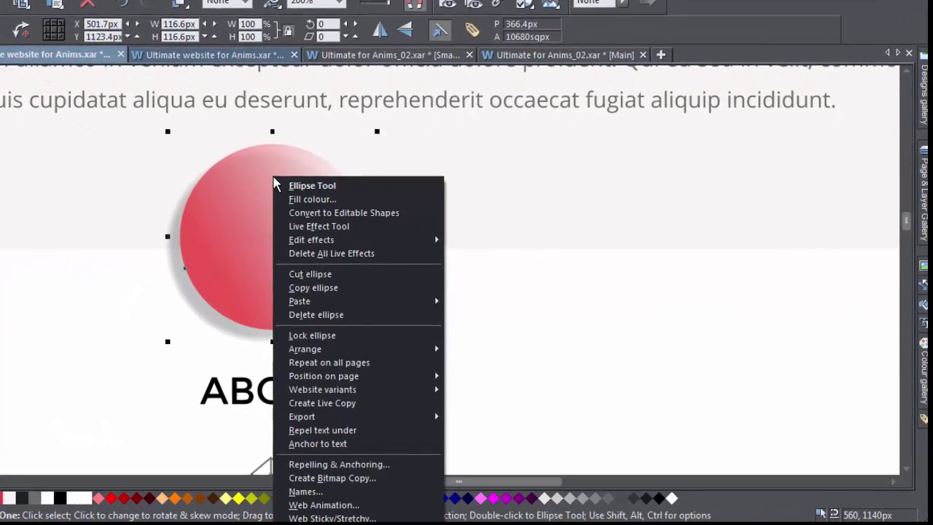
left_click(335, 505)
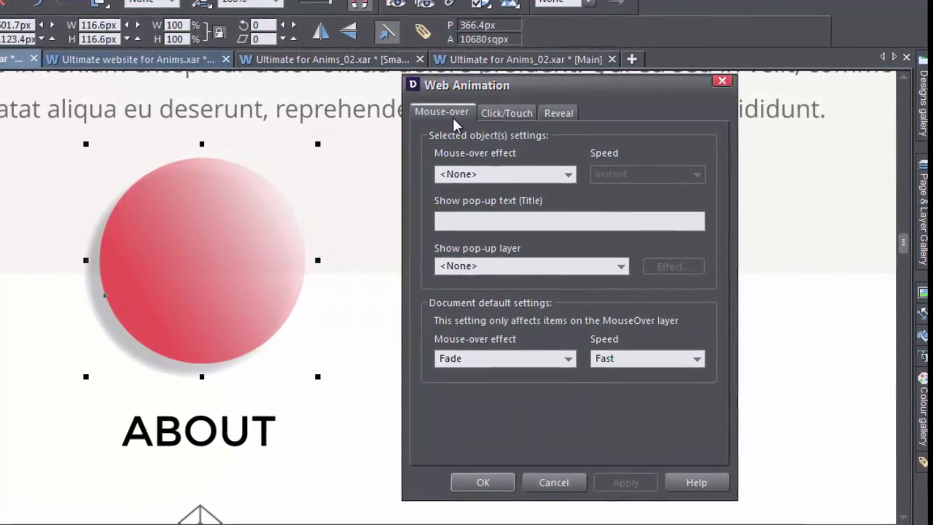
Review the Click/Touch and Reveal tabs, then set the circle's mouse-over effect to Bulge and close.
left_click(480, 110)
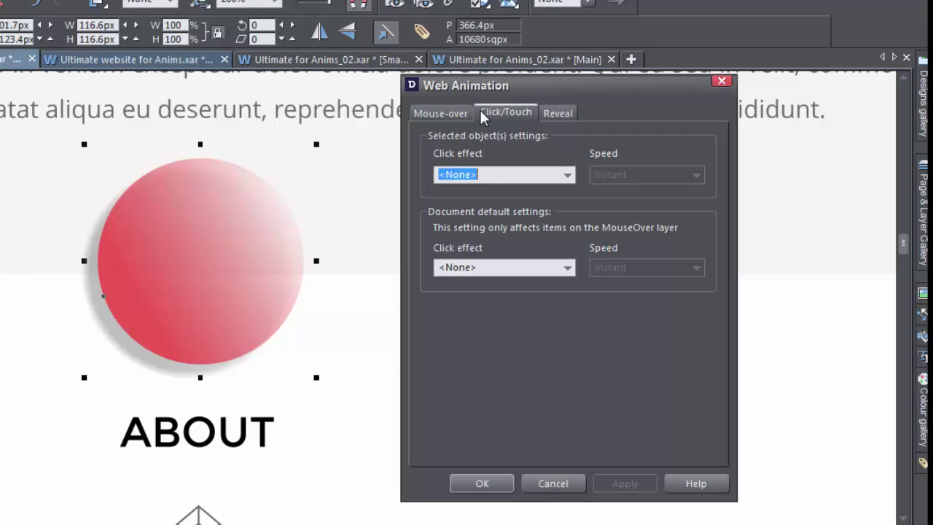
left_click(545, 113)
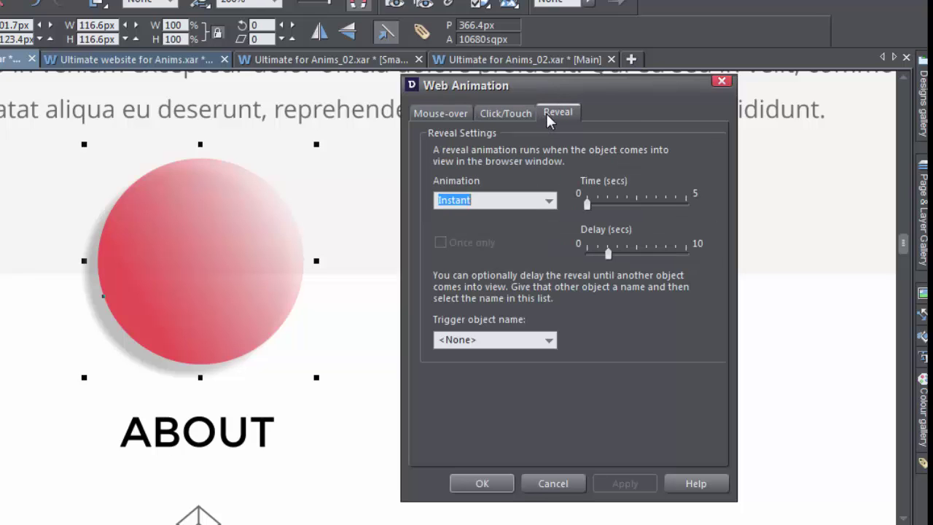
left_click(464, 113)
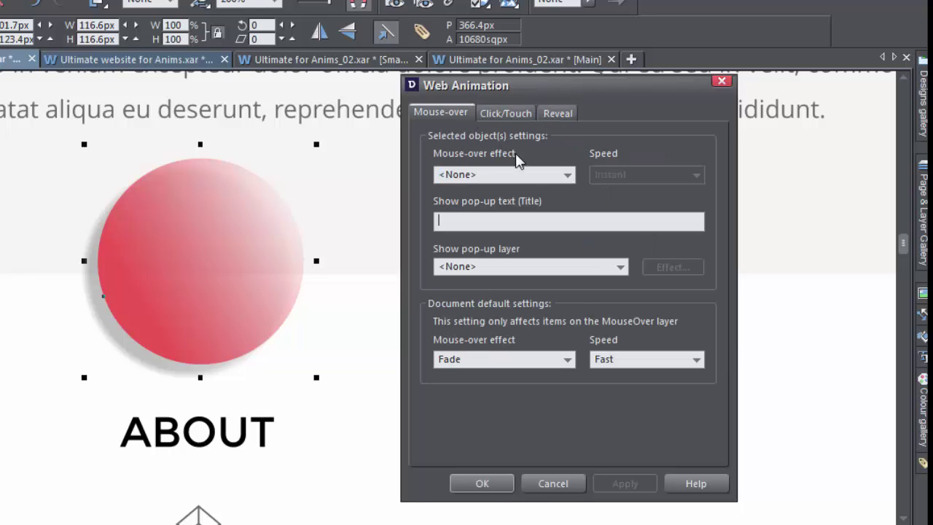
left_click(563, 174)
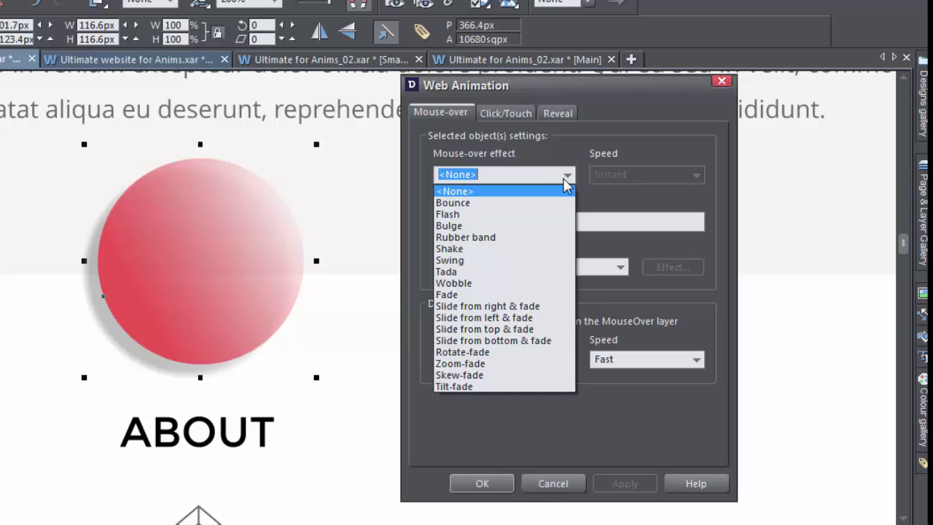
left_click(545, 226)
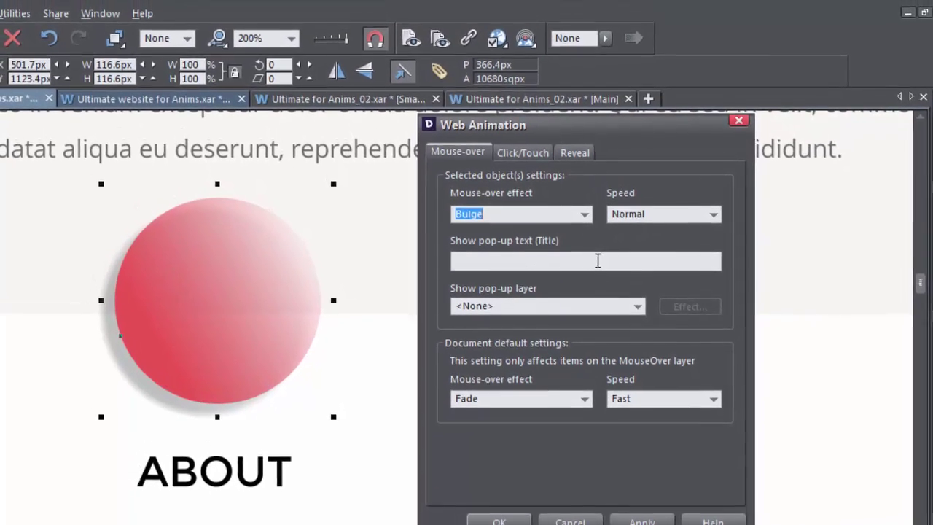
left_click(586, 235)
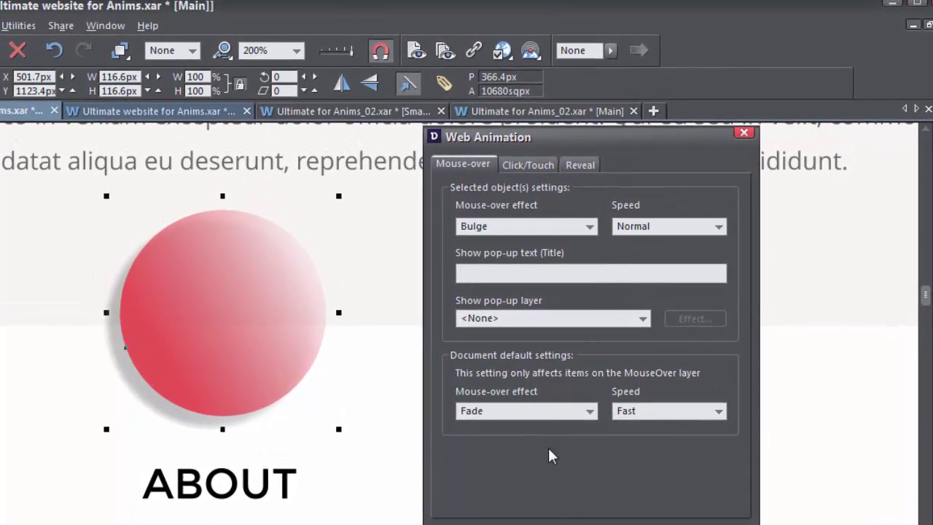
key("Escape")
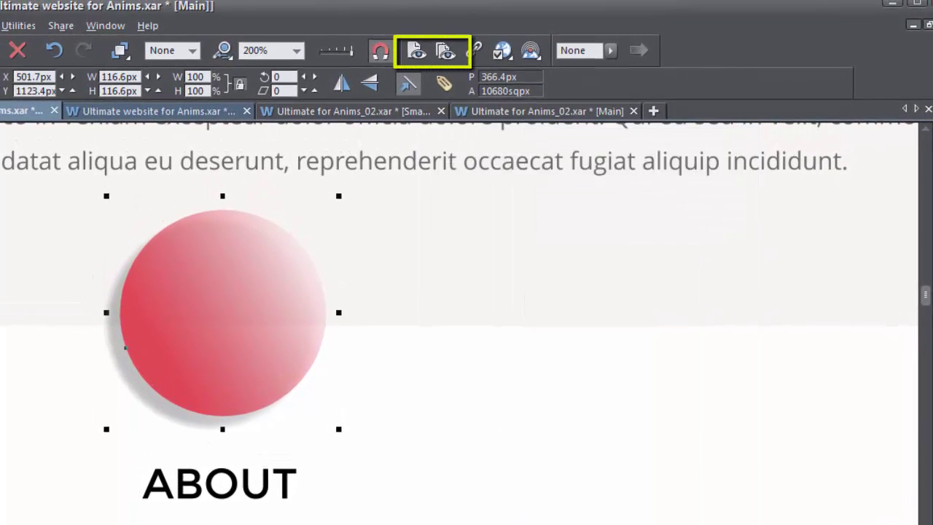
Preview the circle's Bulge effect in the browser, then cancel the Web Animation dialog.
left_click(415, 53)
scroll(537, 171, "down", 3)
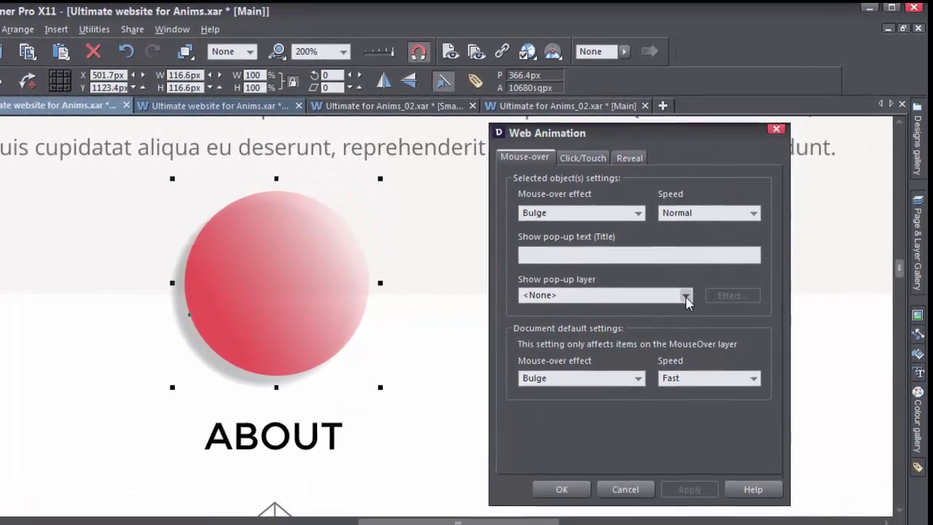
left_click(618, 500)
In the Page & Layer Gallery, make Layer 1's clipped portrait photo visible and select it.
left_click(917, 278)
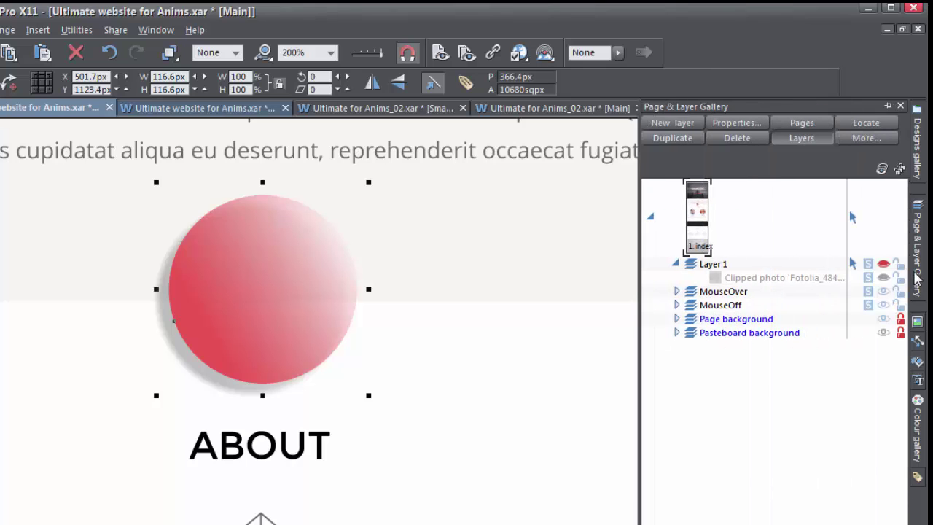
right_click(782, 225)
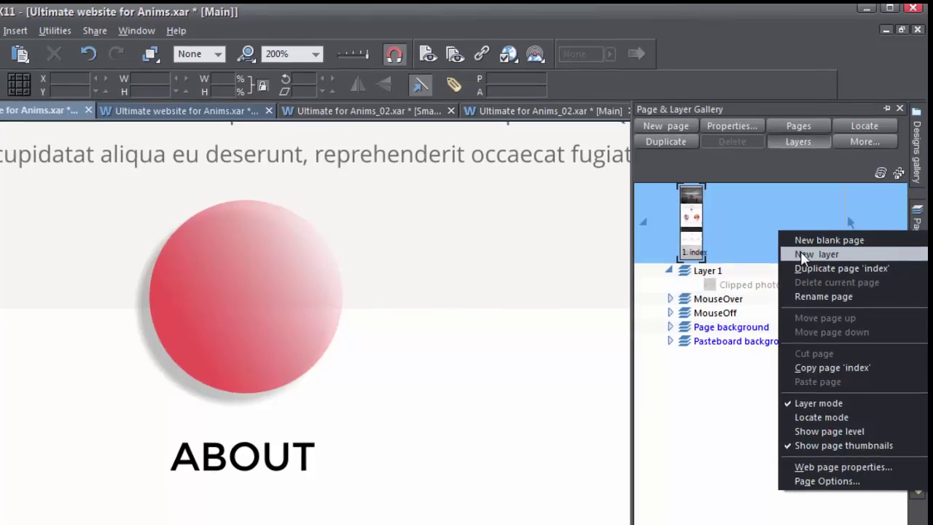
left_click(801, 255)
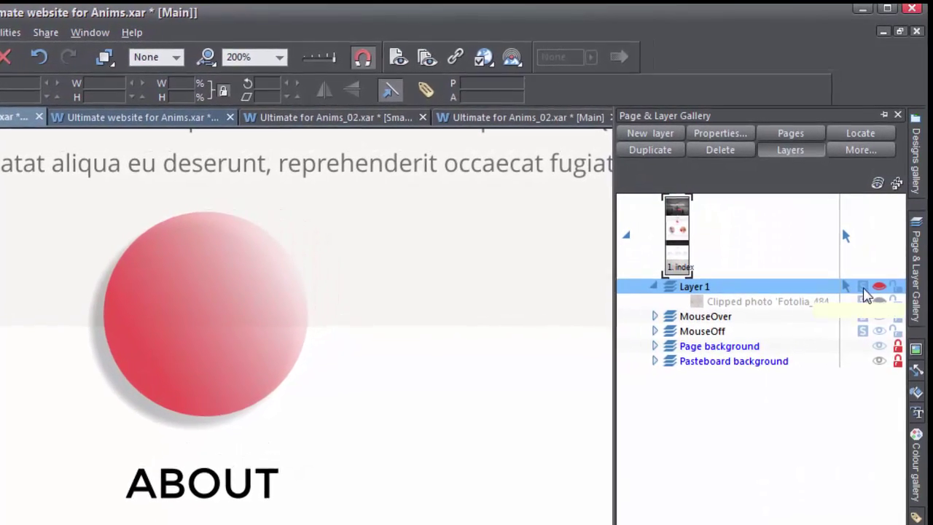
left_click(877, 300)
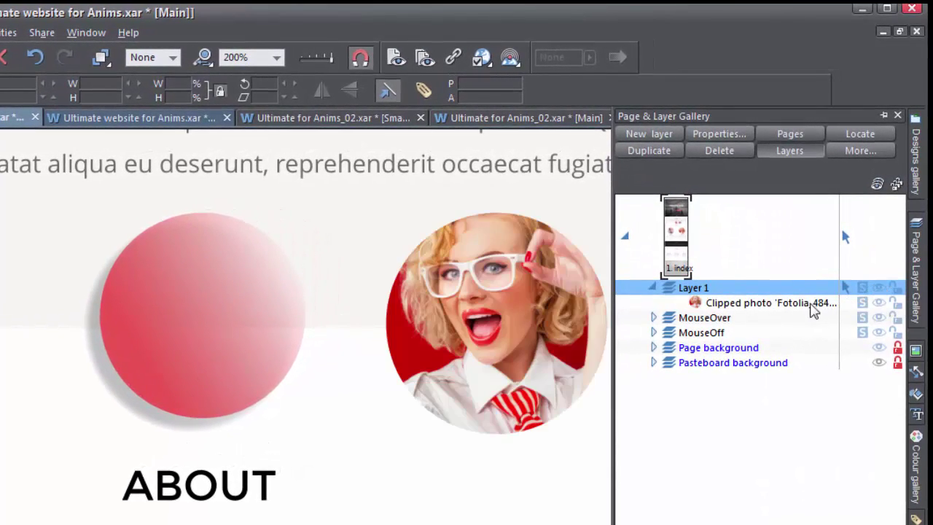
left_click(804, 305)
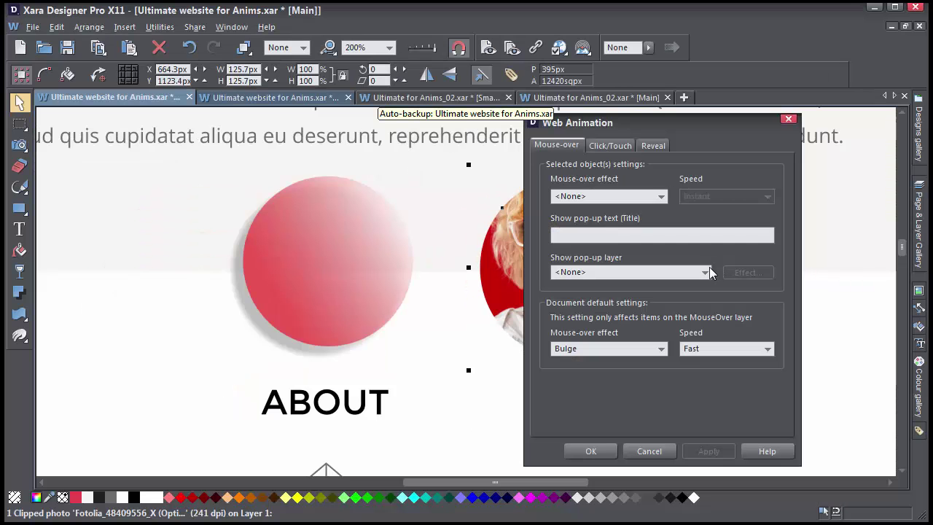
Set Layer 1 as the circle's mouse-over pop-up layer and open its Fade transition settings.
left_click(706, 272)
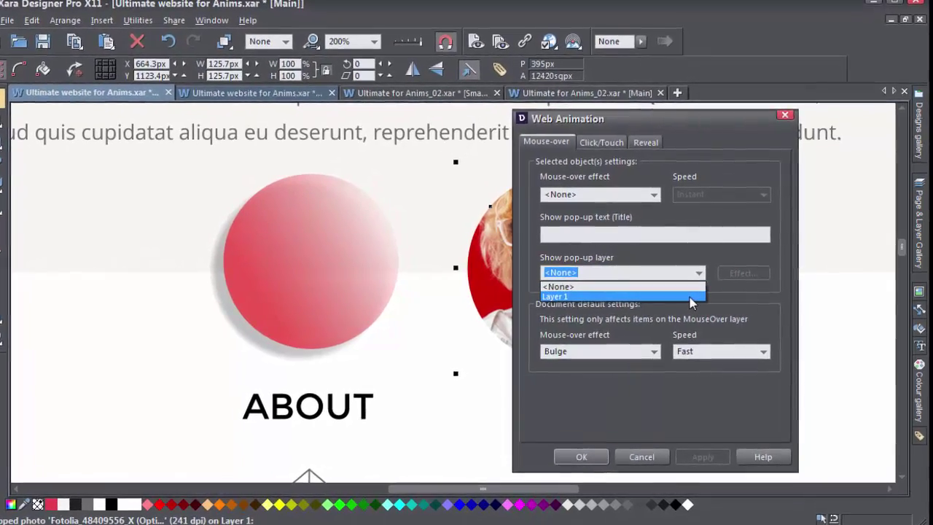
left_click(686, 297)
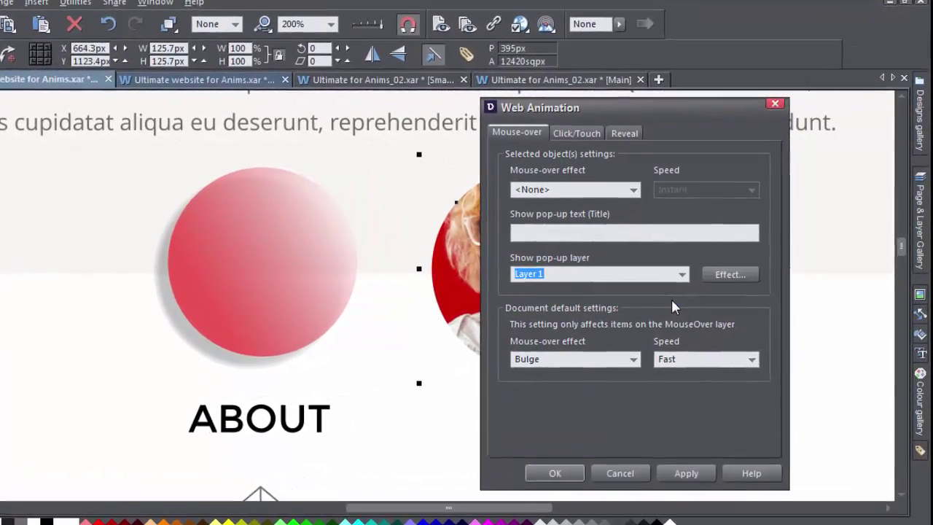
left_click(703, 275)
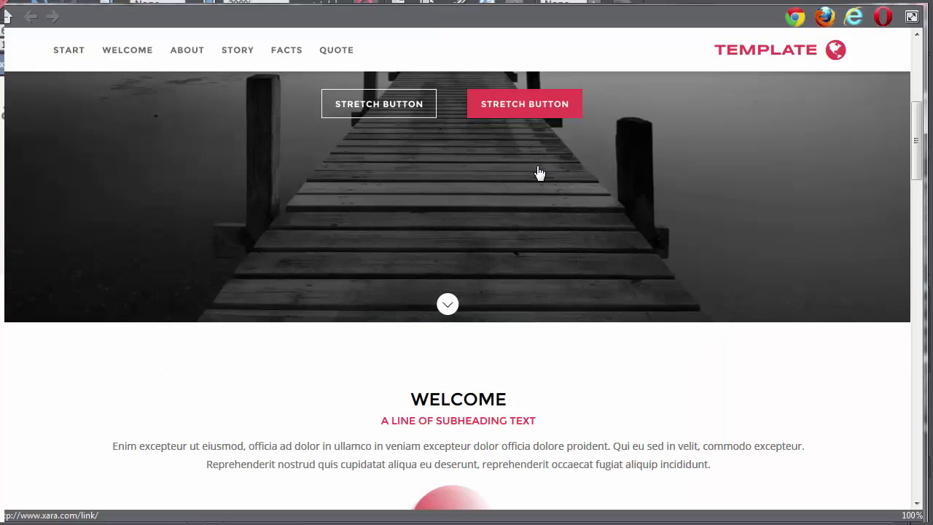
Scroll the browser preview to ABOUT and check the round photo pops up beside the pink circle.
scroll(537, 173, "down", 3)
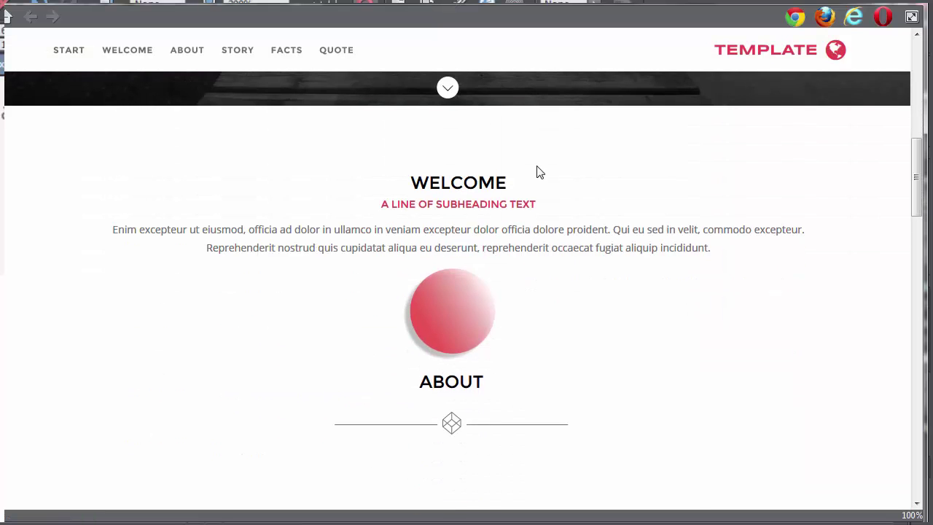
left_click(454, 325)
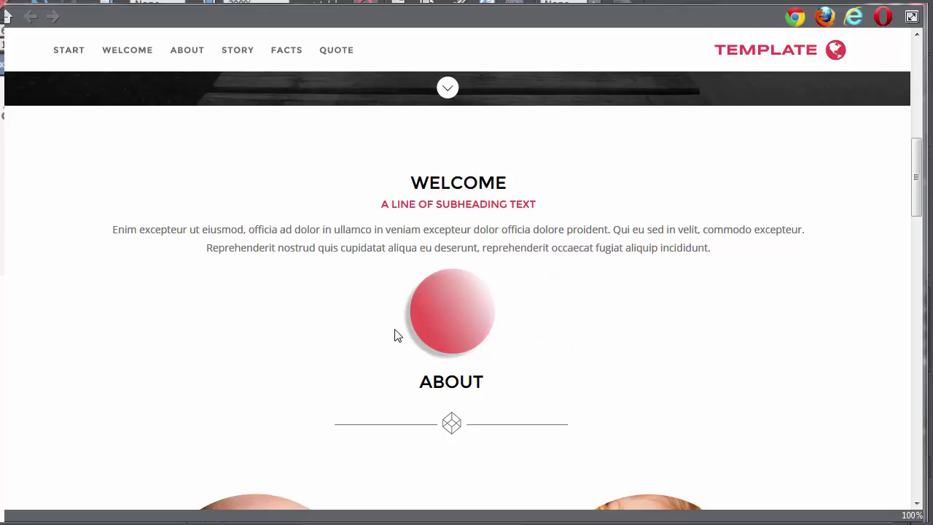
mouse_move(431, 329)
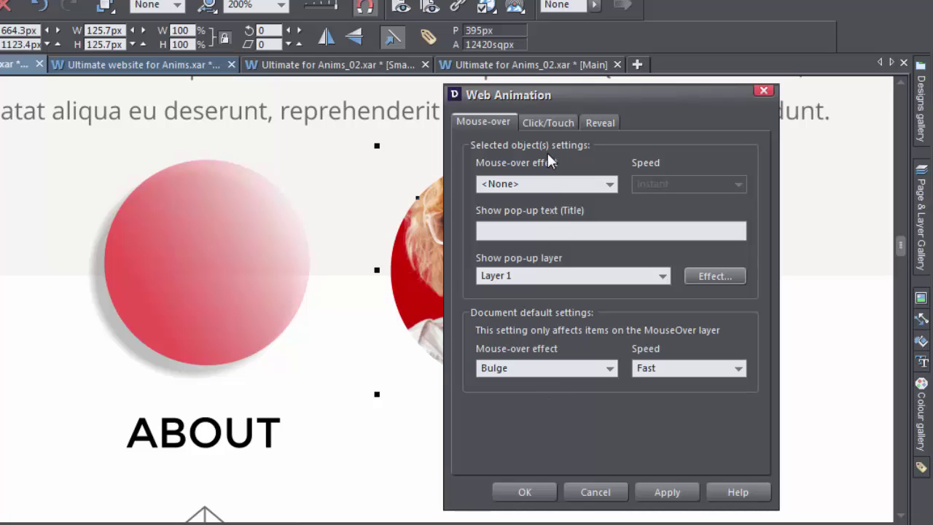
Leave both the object's click effect and the document-default click effect set to none.
left_click(560, 125)
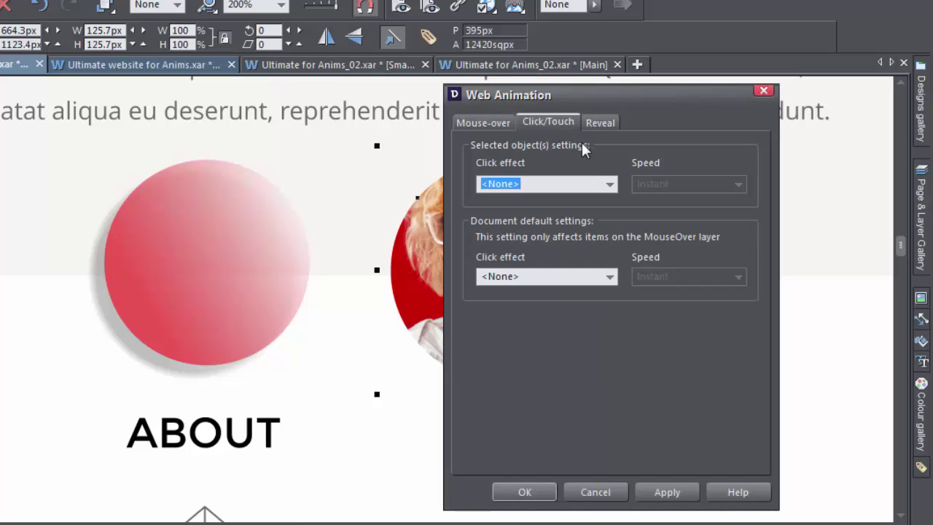
left_click(609, 184)
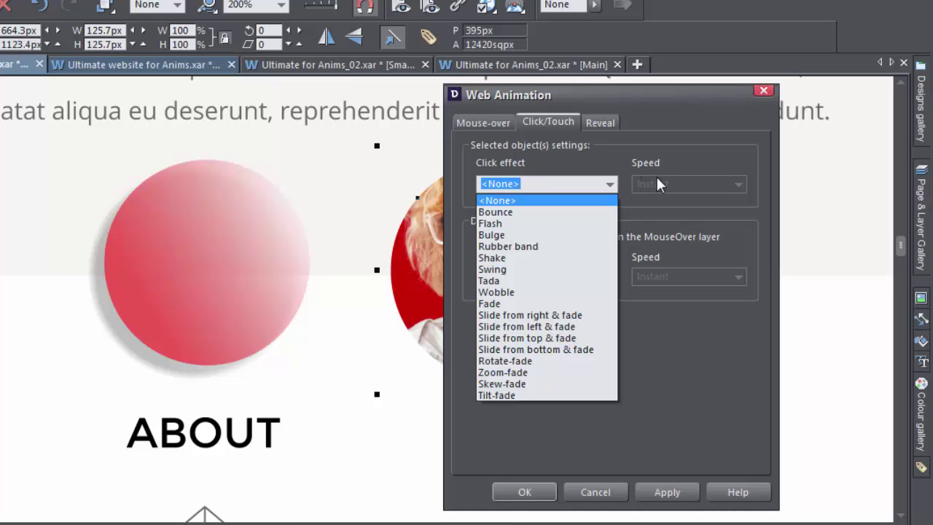
left_click(626, 328)
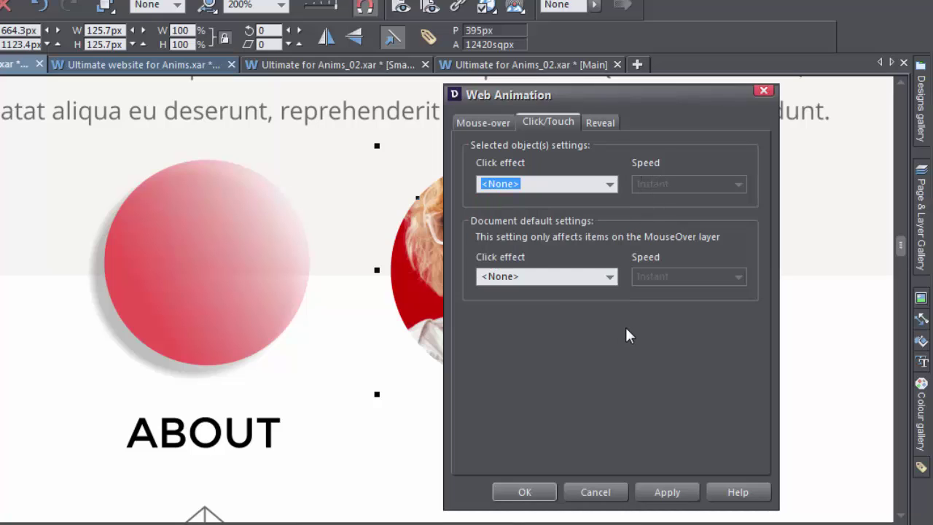
left_click(608, 278)
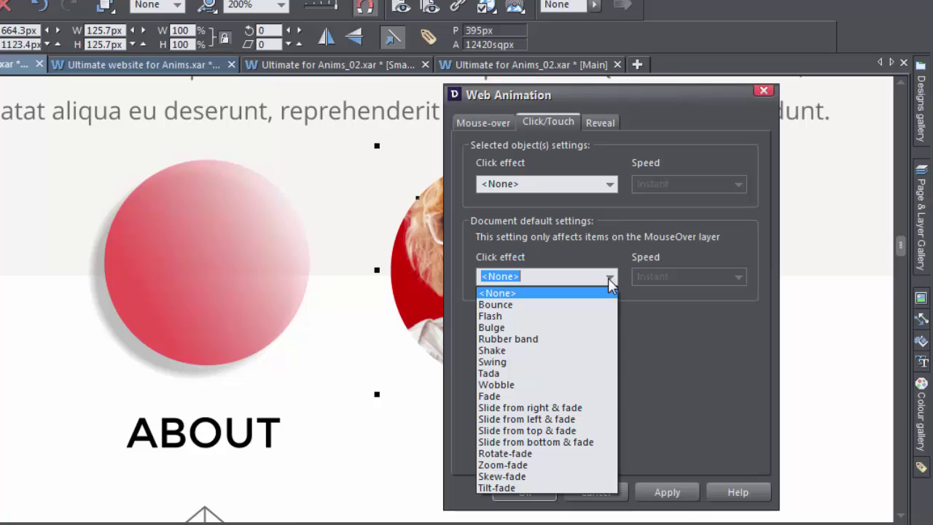
left_click(608, 278)
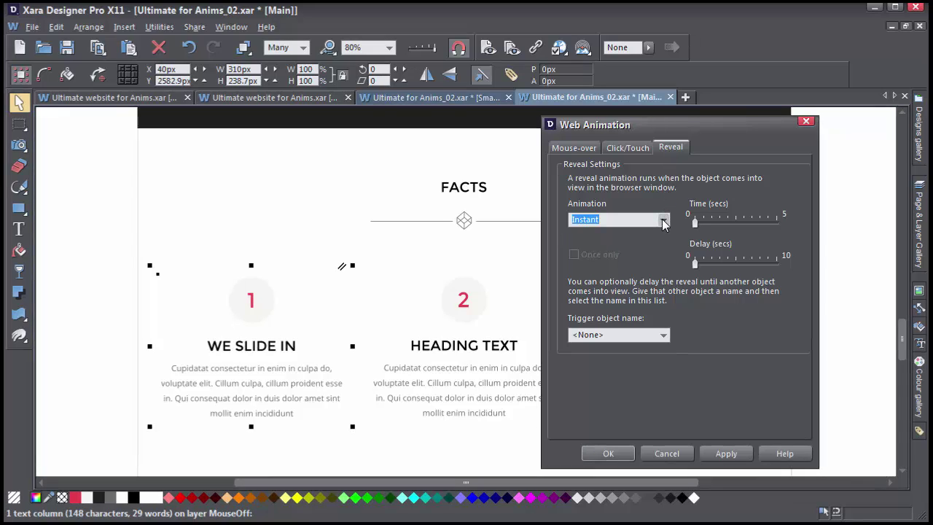
Set the WE SLIDE IN column's reveal animation to Slide in from left.
left_click(665, 222)
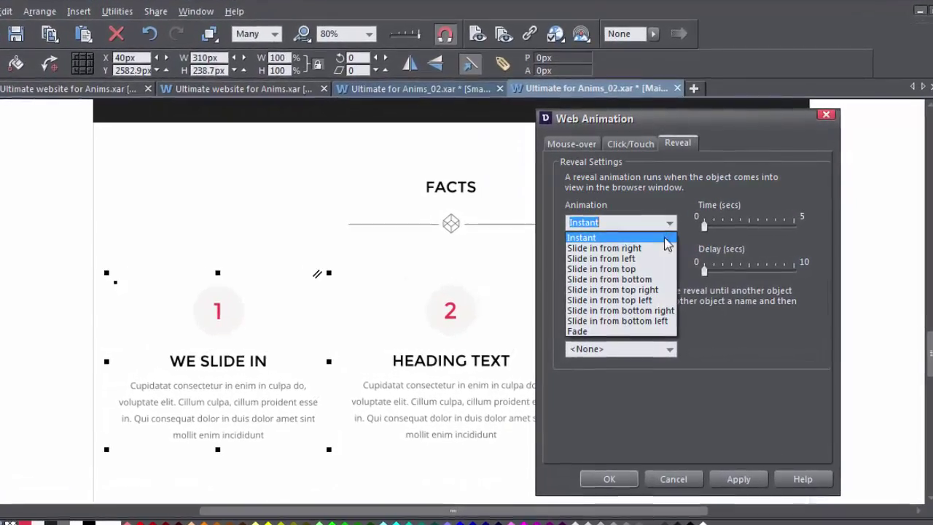
left_click(654, 258)
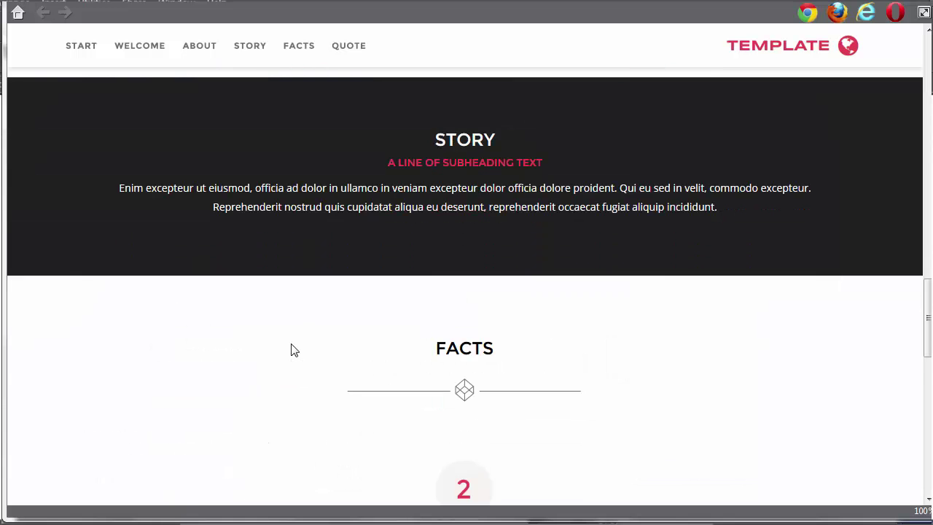
scroll(291, 351, "down", 3)
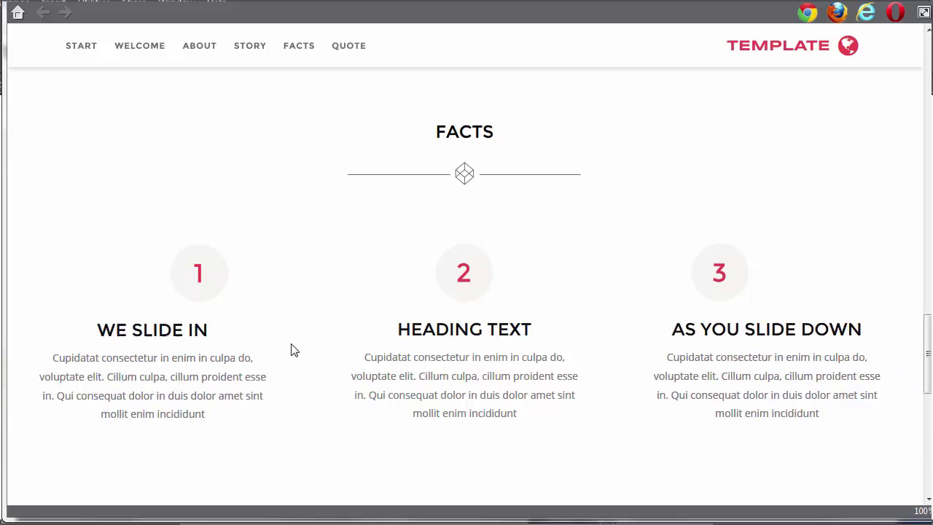
Scroll the browser preview through FACTS to the quote sliding in over the pier photo.
scroll(291, 345, "down", 5)
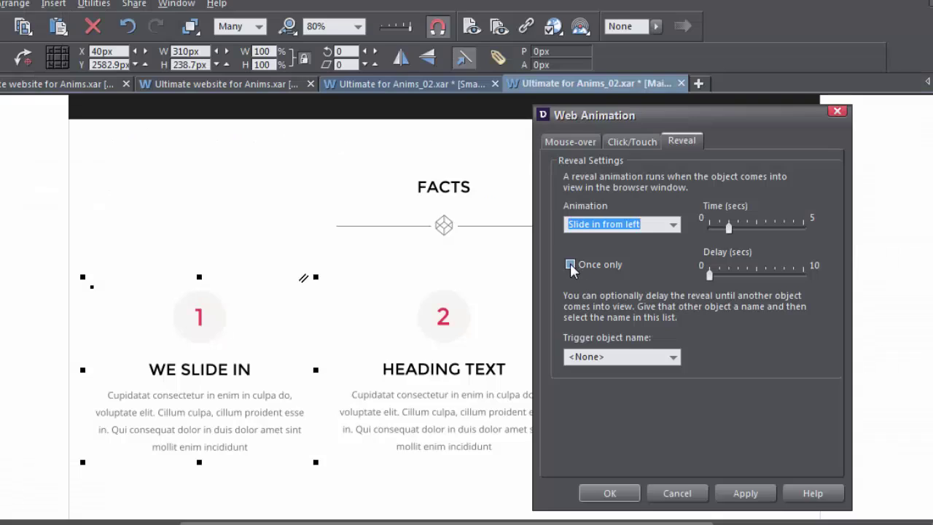
left_click(570, 265)
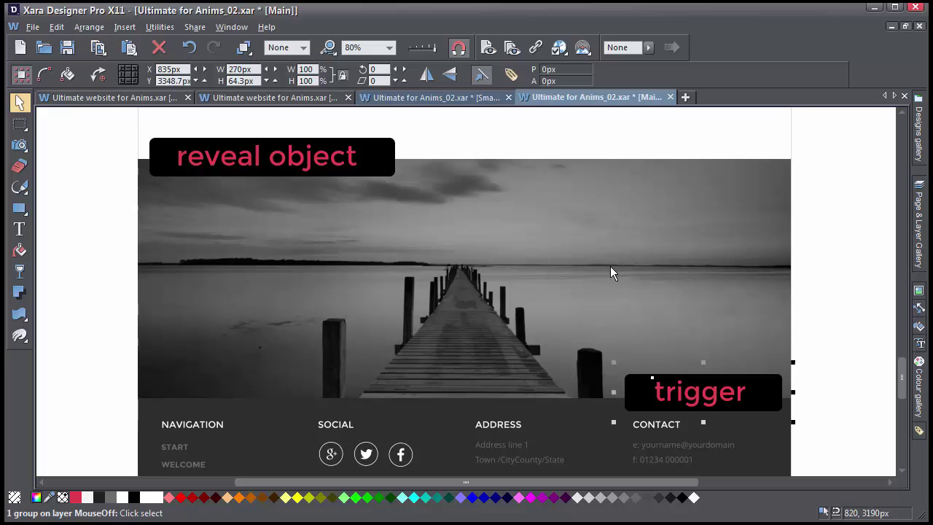
Name the label group 'trigger' and make it the trigger object for the pier photo's reveal.
left_click(511, 75)
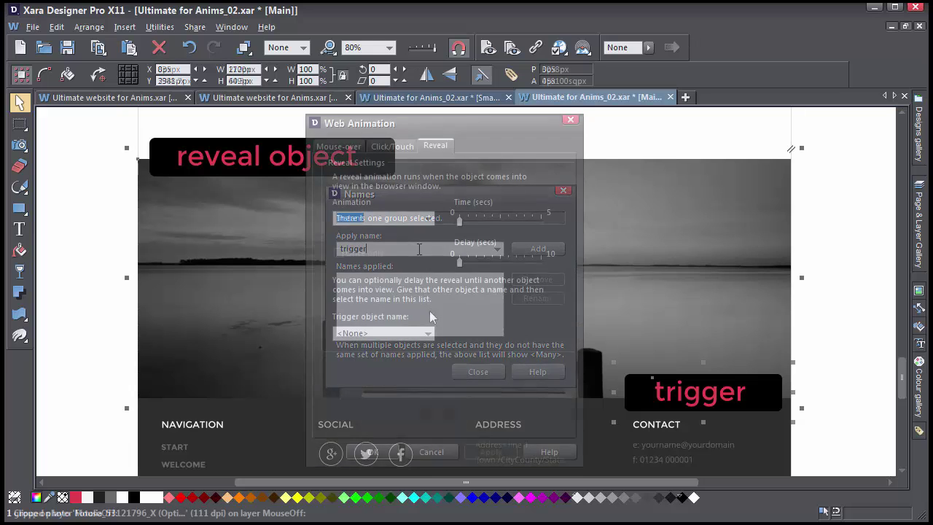
left_click(428, 333)
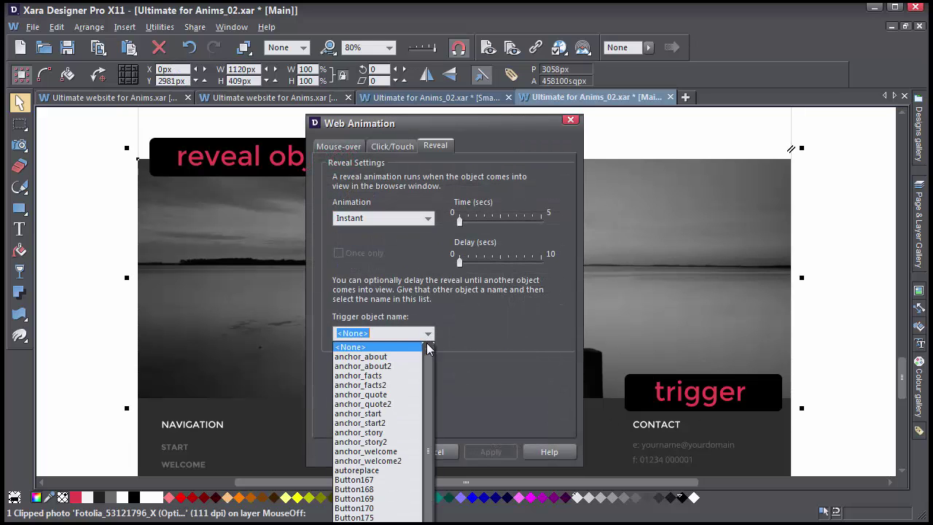
scroll(428, 364, "down", 3)
left_click(413, 514)
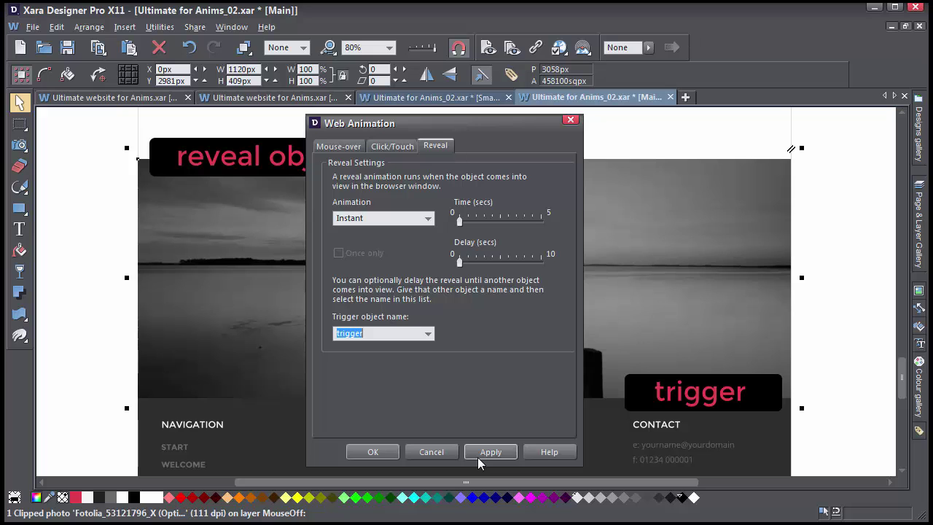